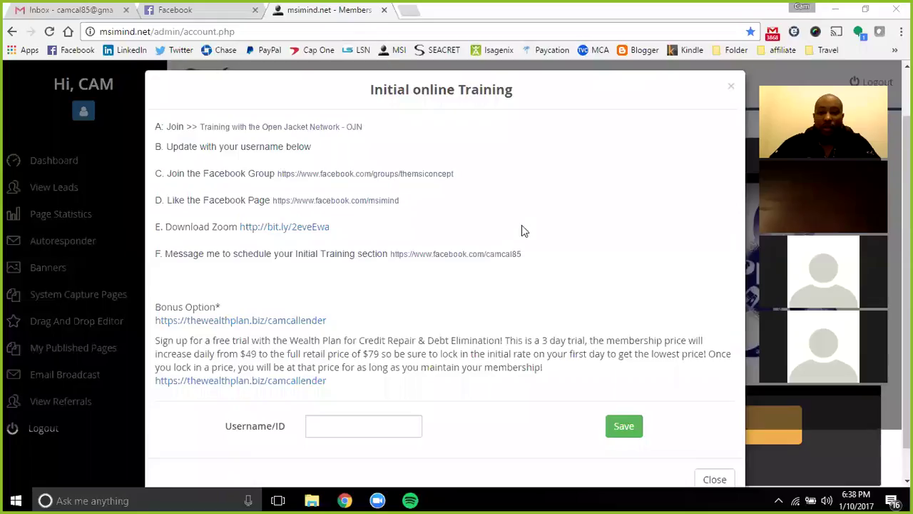
{"action": "scroll", "coordinate": [521, 224], "scroll_direction": "down", "scroll_amount": 1}
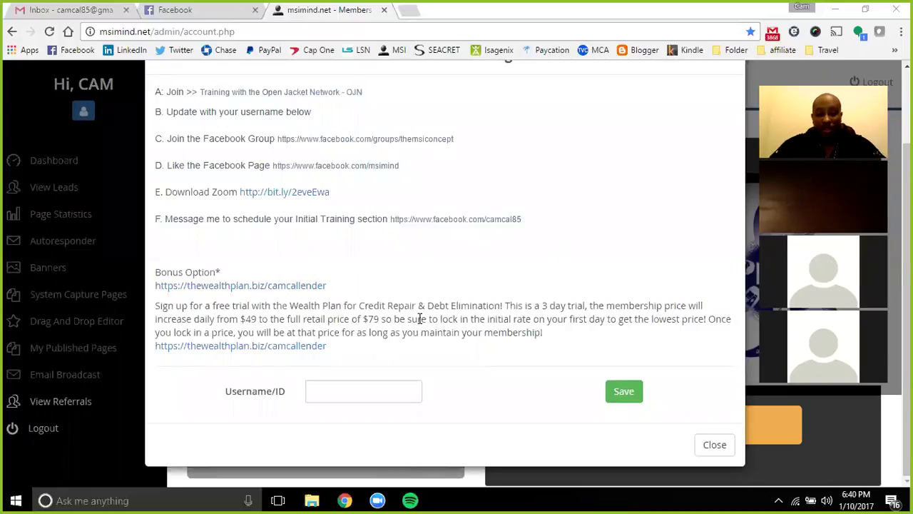
{"action": "left_click", "coordinate": [714, 445]}
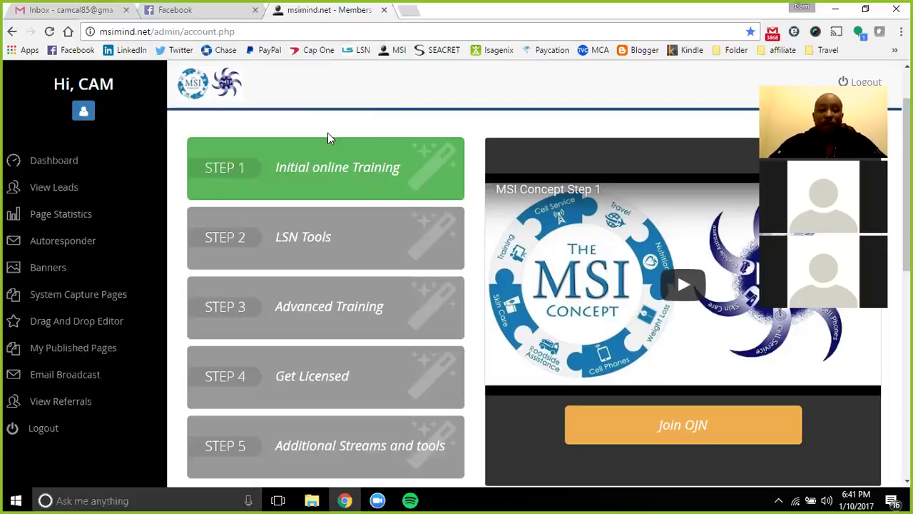
{"action": "left_click", "coordinate": [330, 138]}
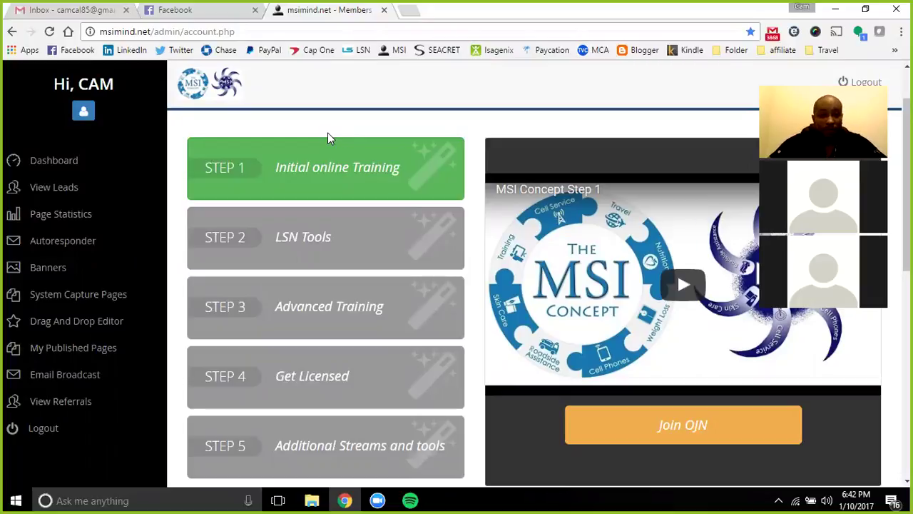
{"action": "left_click", "coordinate": [330, 138]}
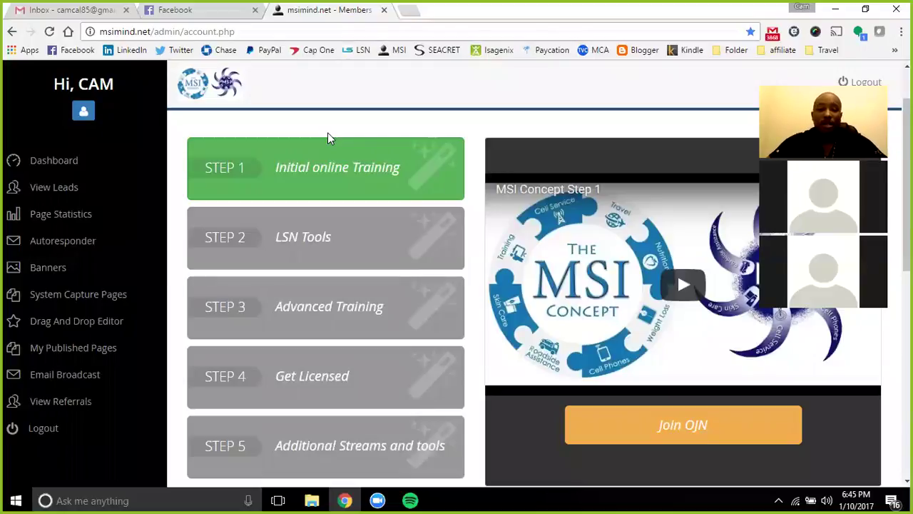
{"action": "left_click", "coordinate": [442, 153]}
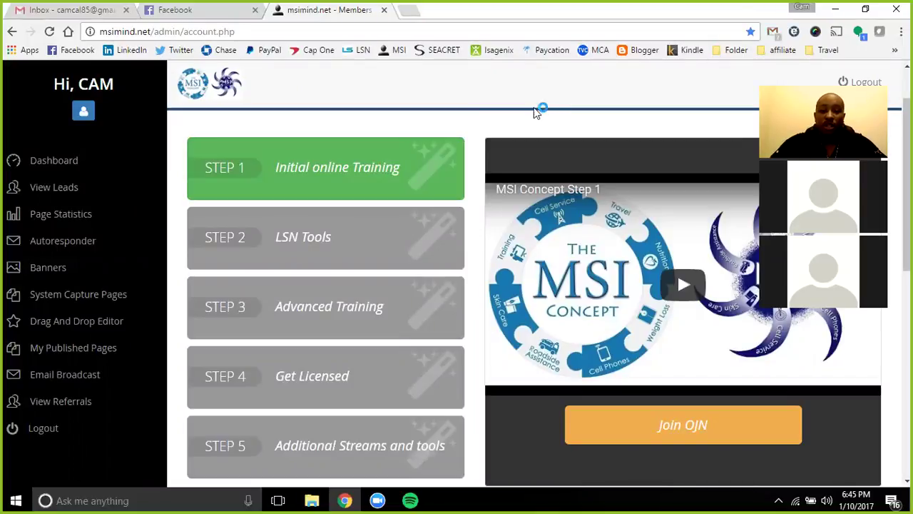